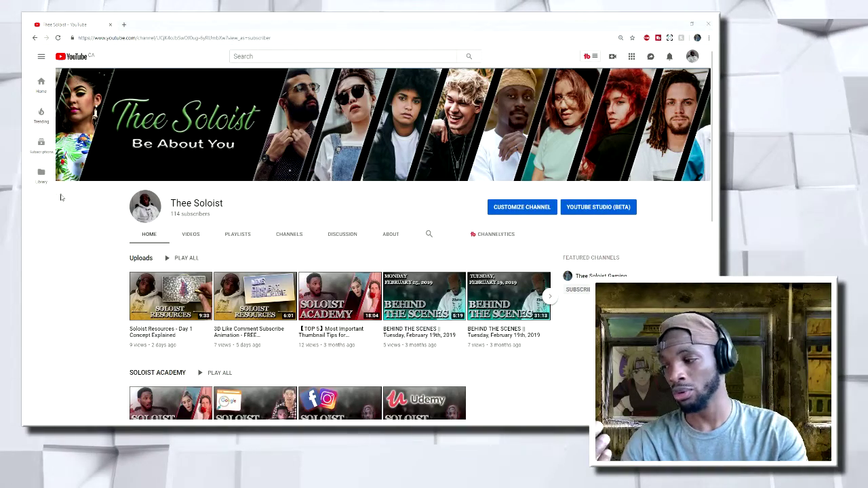
- Scroll the YouTube channel page down to the Uploads, Soloist Academy and Soloist Community shelves
{"action": "scroll", "coordinate": [191, 223], "scroll_direction": "down", "scroll_amount": 2}
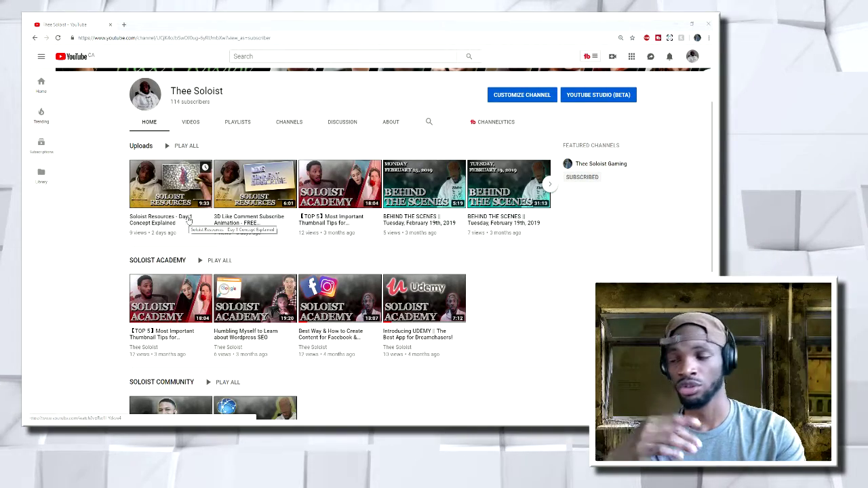
{"action": "scroll", "coordinate": [202, 217], "scroll_direction": "down", "scroll_amount": 1}
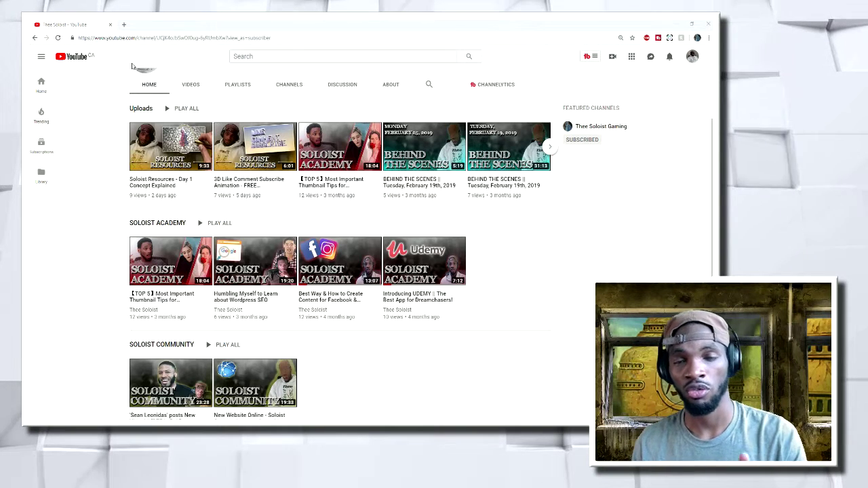
{"action": "mouse_move", "coordinate": [160, 25]}
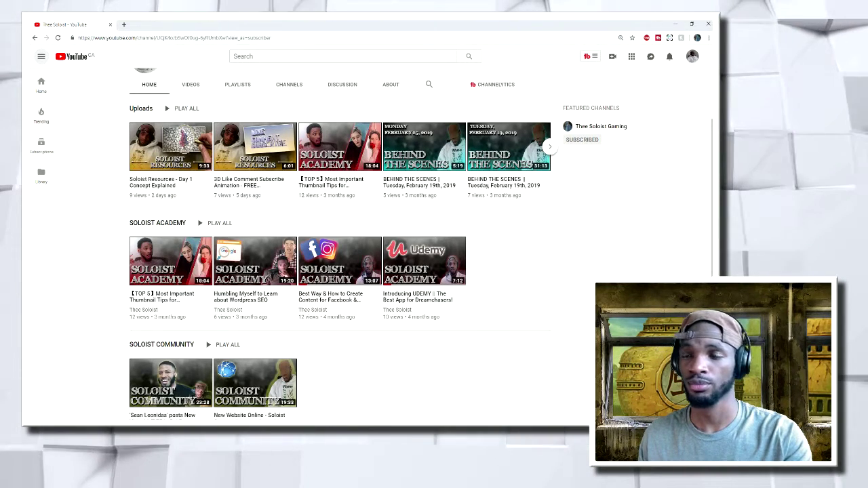
- In OBS, switch briefly to the Large Webcam scene, then back to DESKTOP
{"action": "left_click", "coordinate": [228, 26]}
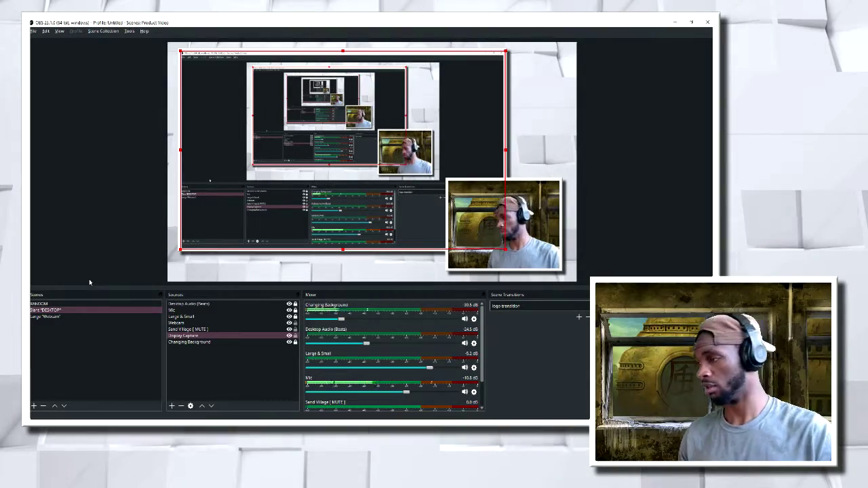
{"action": "left_click", "coordinate": [71, 311]}
{"action": "left_click", "coordinate": [71, 316]}
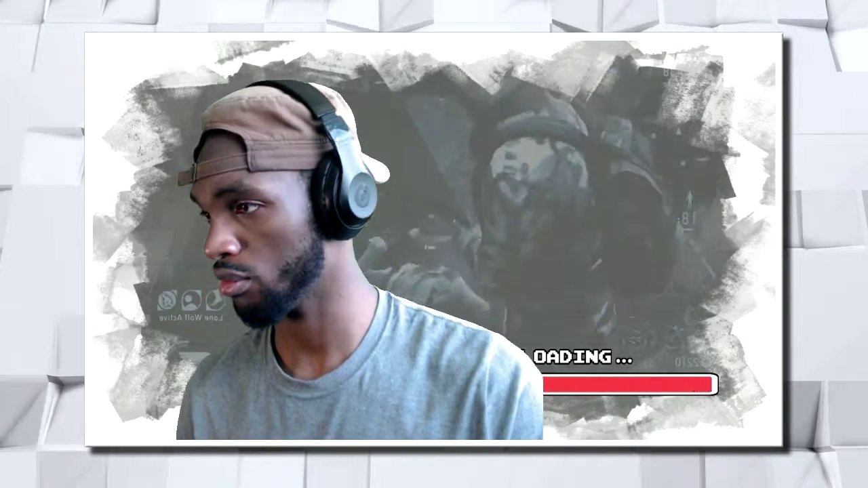
{"action": "left_click", "coordinate": [70, 310]}
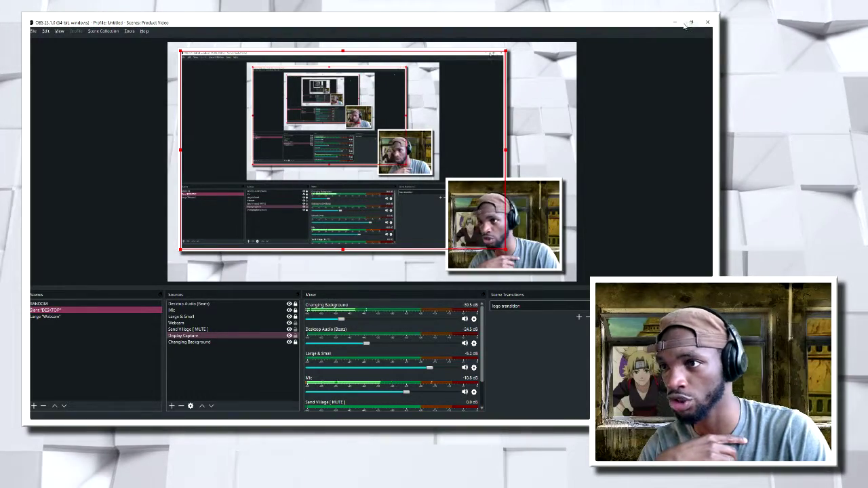
- Minimize OBS and the browser, then open Windows Display settings from the desktop
{"action": "left_click", "coordinate": [678, 26]}
{"action": "left_click", "coordinate": [681, 23]}
{"action": "right_click", "coordinate": [266, 118]}
{"action": "left_click", "coordinate": [284, 207]}
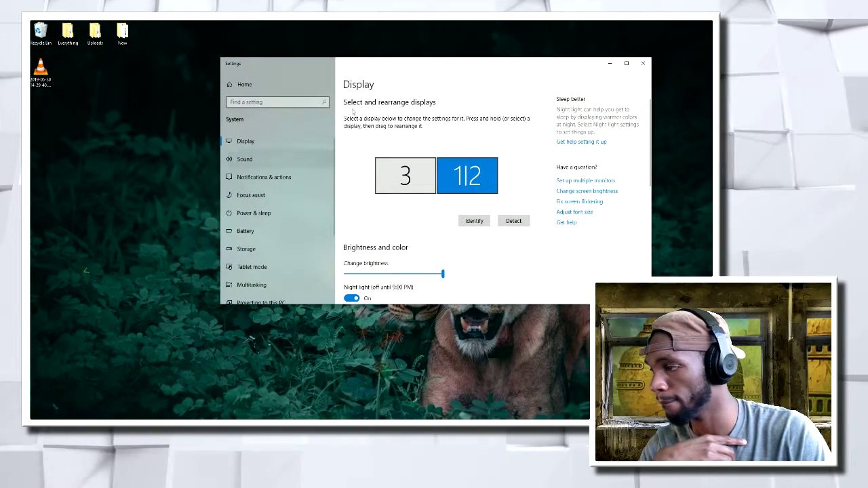
- Close Display settings and open a new File Explorer window near the screen centre
{"action": "left_click", "coordinate": [643, 63]}
{"action": "key", "text": "super"}
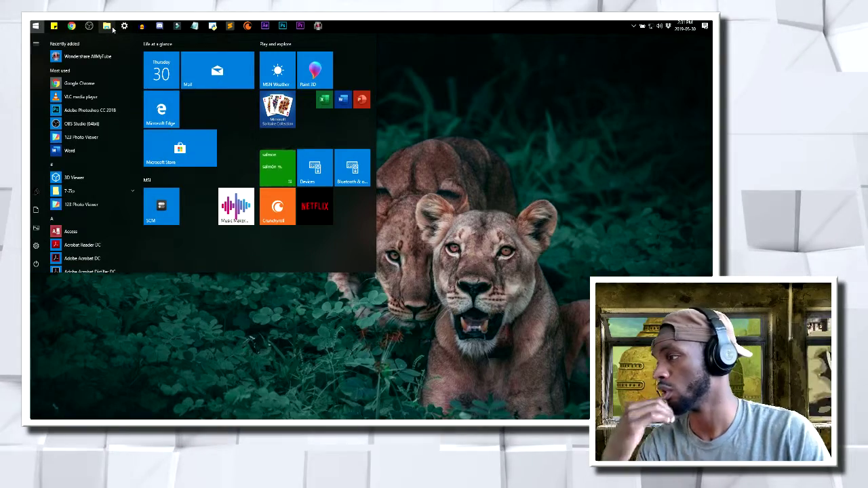
{"action": "key", "text": "Escape"}
{"action": "key", "text": "super+e"}
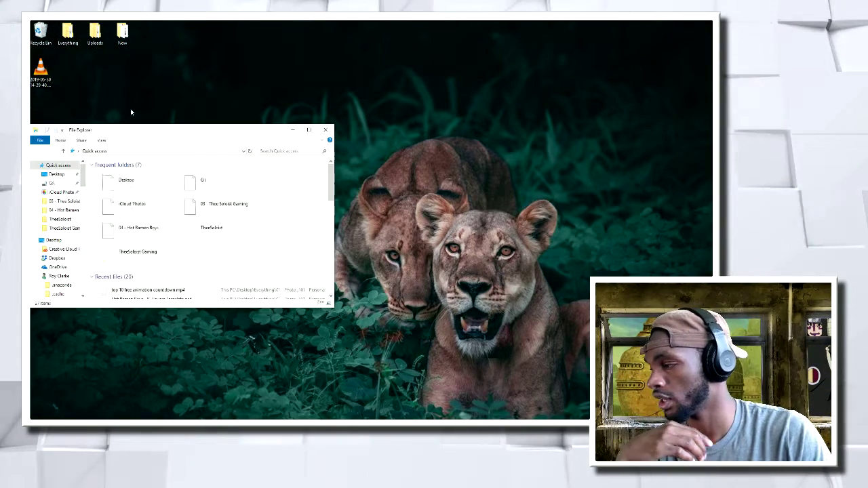
{"action": "left_click_drag", "start_coordinate": [169, 125], "coordinate": [340, 87]}
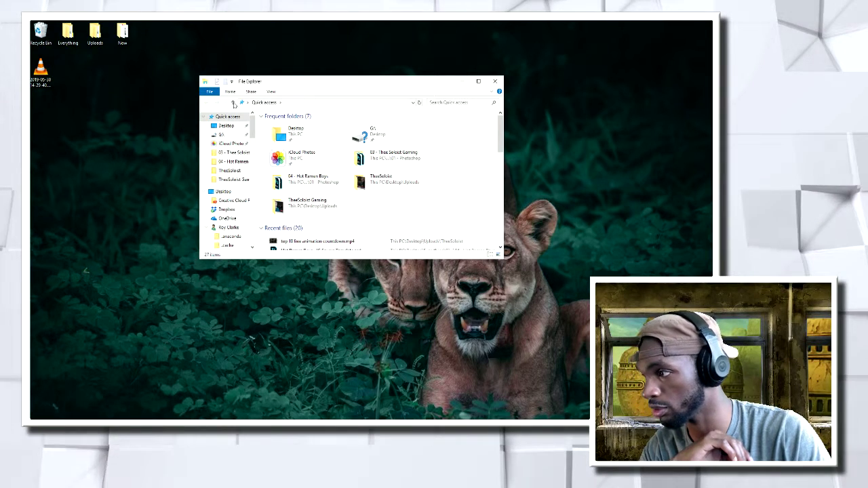
- Navigate File Explorer to This PC, listing 3D Objects, Desktop and other folders
{"action": "scroll", "coordinate": [228, 197], "scroll_direction": "down", "scroll_amount": 1}
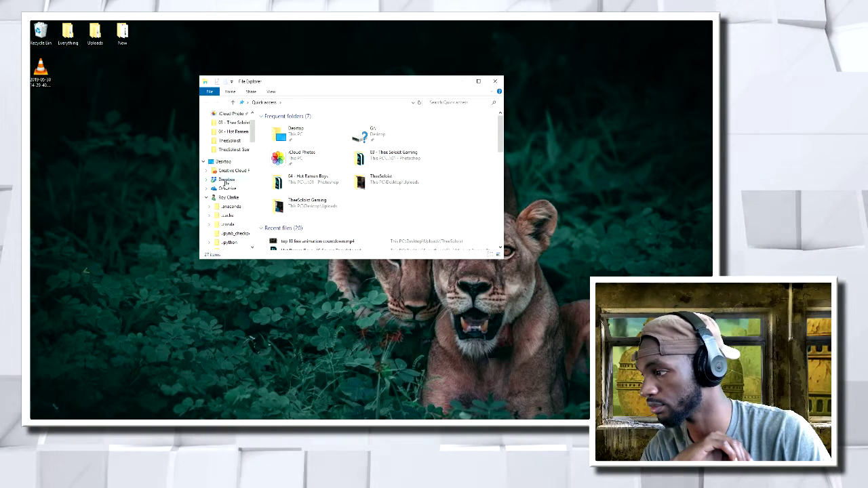
{"action": "left_click", "coordinate": [228, 197]}
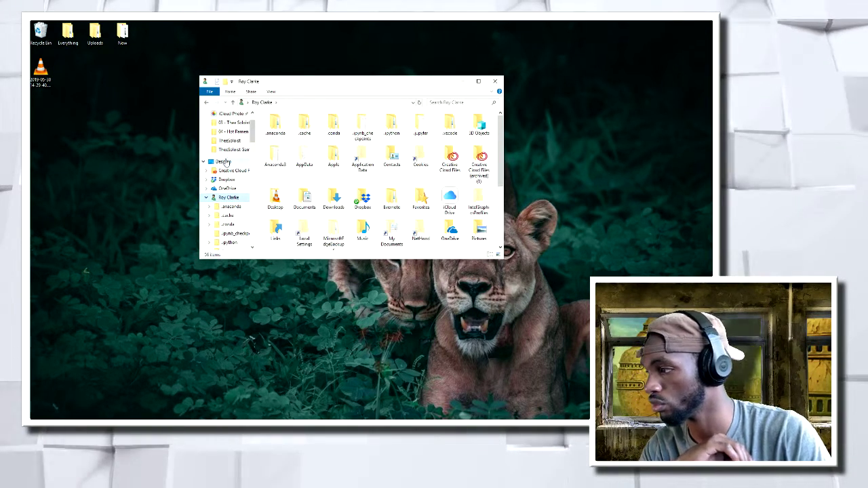
{"action": "scroll", "coordinate": [228, 198], "scroll_direction": "down", "scroll_amount": 10}
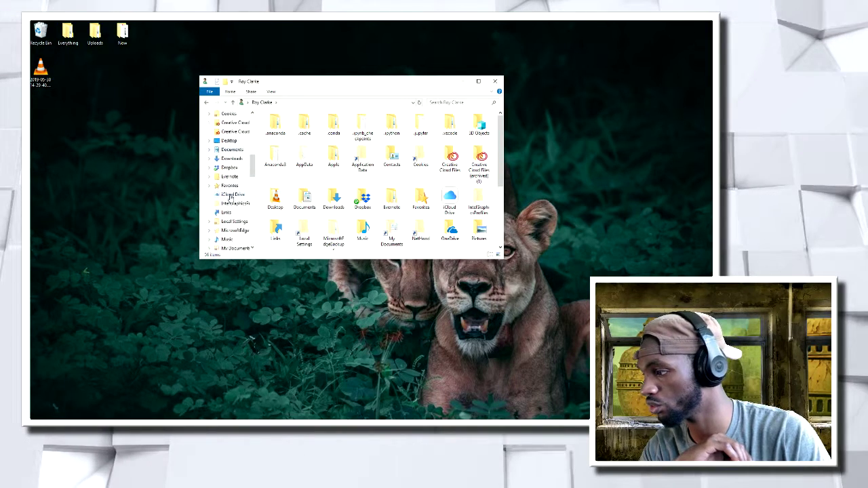
{"action": "scroll", "coordinate": [231, 197], "scroll_direction": "down", "scroll_amount": 6}
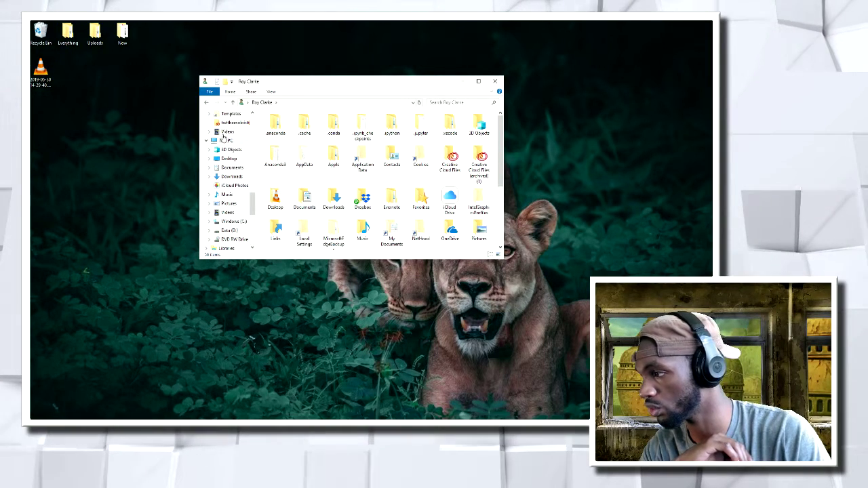
{"action": "left_click", "coordinate": [224, 141]}
- View This PC's System properties (Windows 10 Home, 16.0 GB RAM), then bring up Alt+Tab
{"action": "right_click", "coordinate": [224, 141]}
{"action": "key", "text": "Escape"}
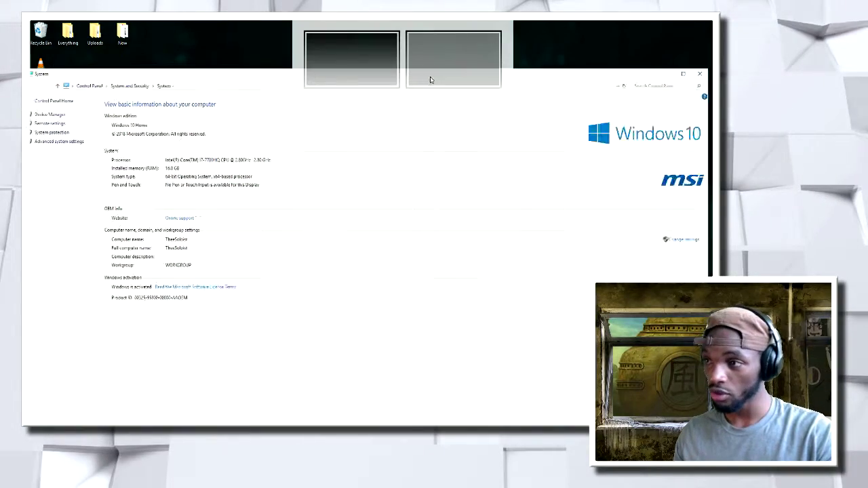
{"action": "left_click", "coordinate": [430, 80]}
{"action": "key", "text": "alt+Tab"}
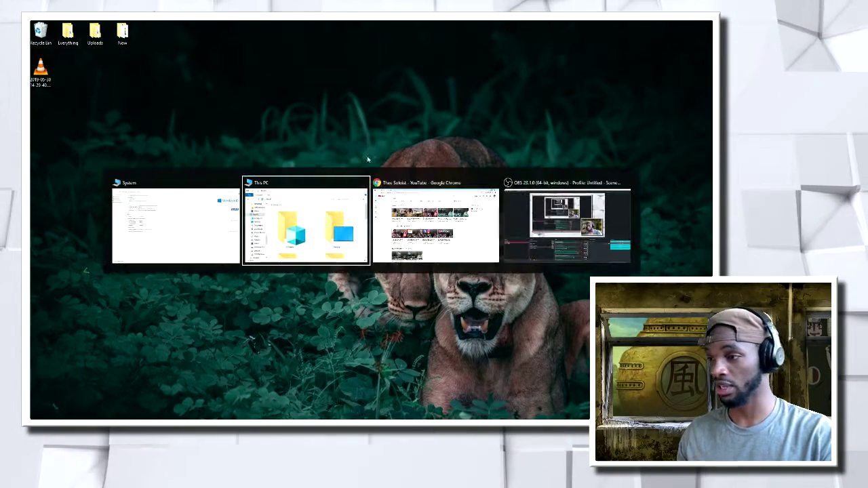
- Switch back to the OBS Studio window from the window switcher
{"action": "left_click", "coordinate": [534, 214]}
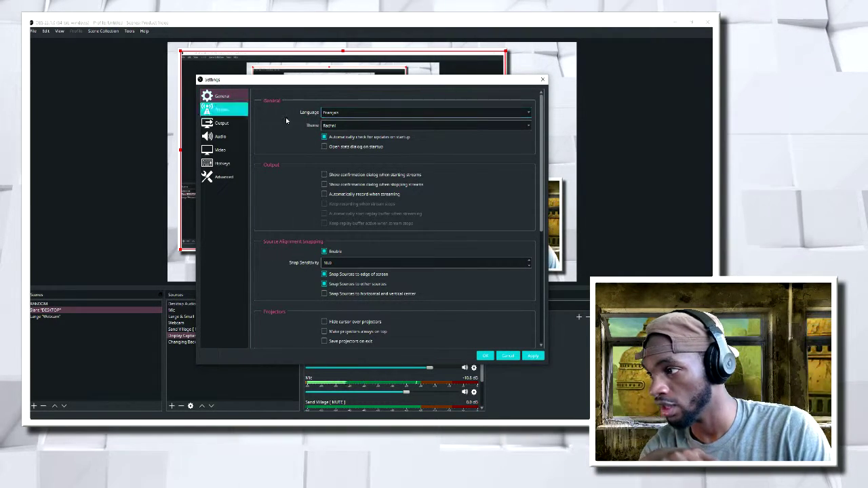
- Review the General page keeping English, then show Stream with YouTube / YouTube Gaming selected
{"action": "scroll", "coordinate": [334, 114], "scroll_direction": "up", "scroll_amount": 1}
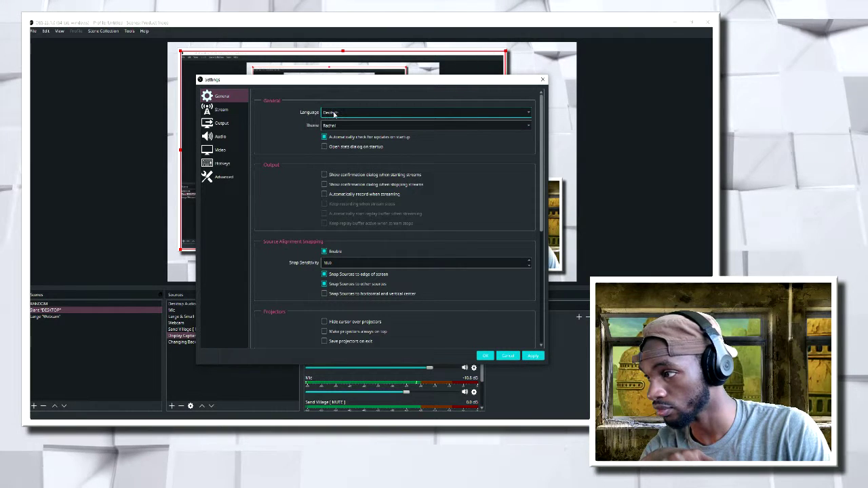
{"action": "scroll", "coordinate": [334, 114], "scroll_direction": "down", "scroll_amount": 1}
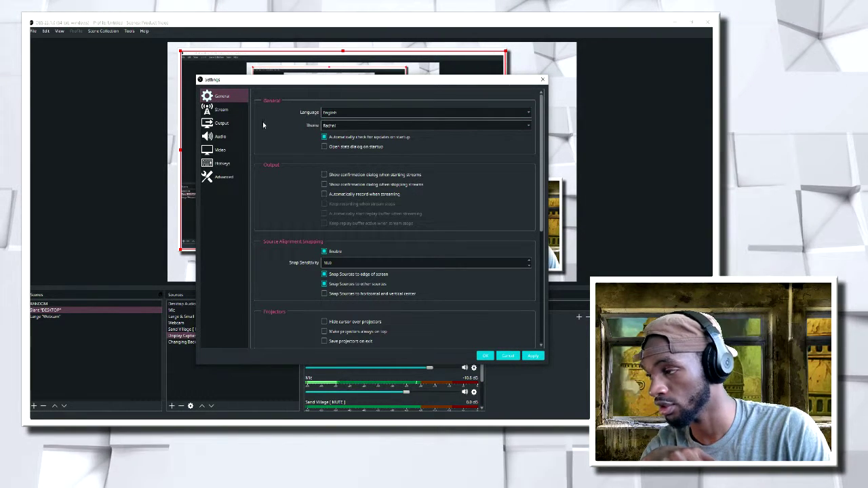
{"action": "scroll", "coordinate": [295, 210], "scroll_direction": "down", "scroll_amount": 5}
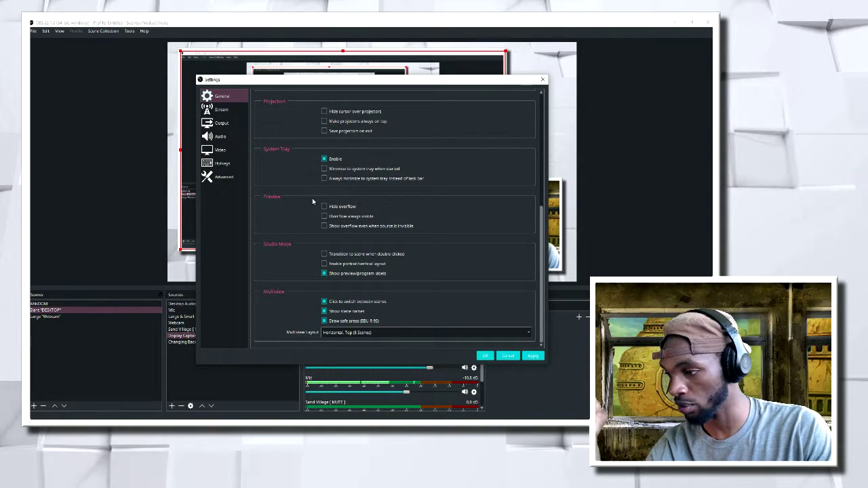
{"action": "scroll", "coordinate": [311, 201], "scroll_direction": "up", "scroll_amount": 1}
{"action": "scroll", "coordinate": [308, 203], "scroll_direction": "up", "scroll_amount": 3}
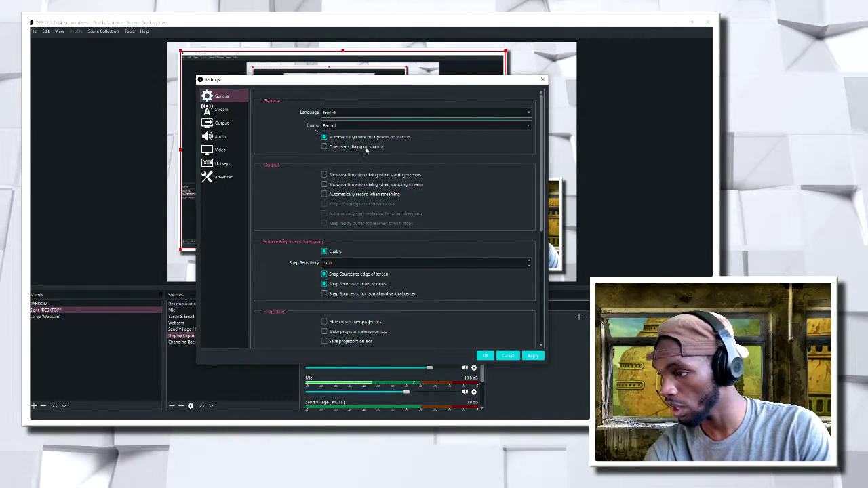
{"action": "scroll", "coordinate": [297, 219], "scroll_direction": "down", "scroll_amount": 1}
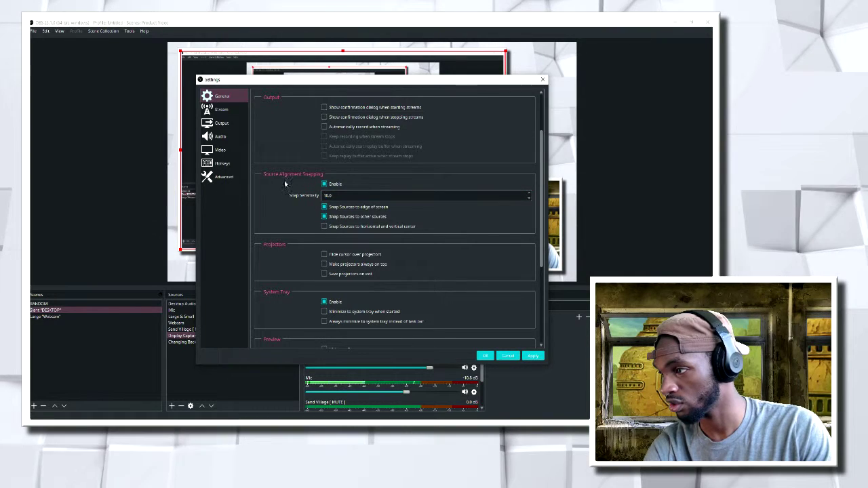
{"action": "left_click", "coordinate": [223, 110]}
- Set the Output recording encoder to VBR 5000, keyframe interval 5, Quality preset, high profile
{"action": "left_click", "coordinate": [223, 123]}
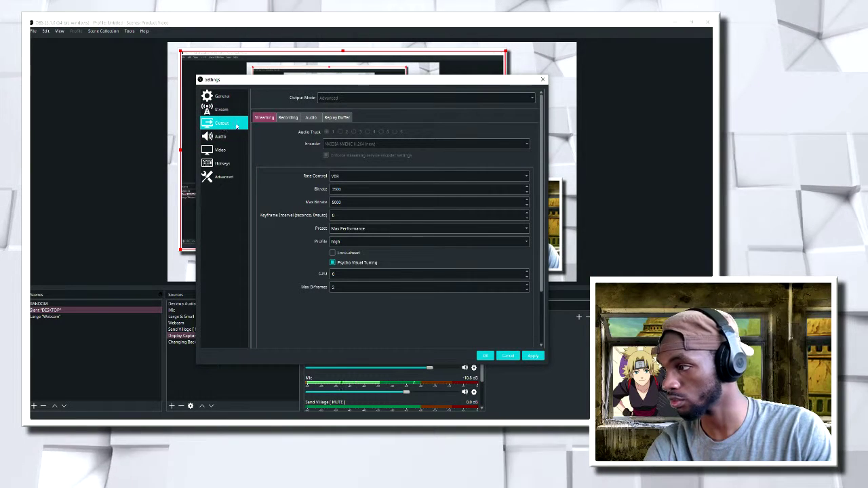
{"action": "left_click", "coordinate": [288, 117]}
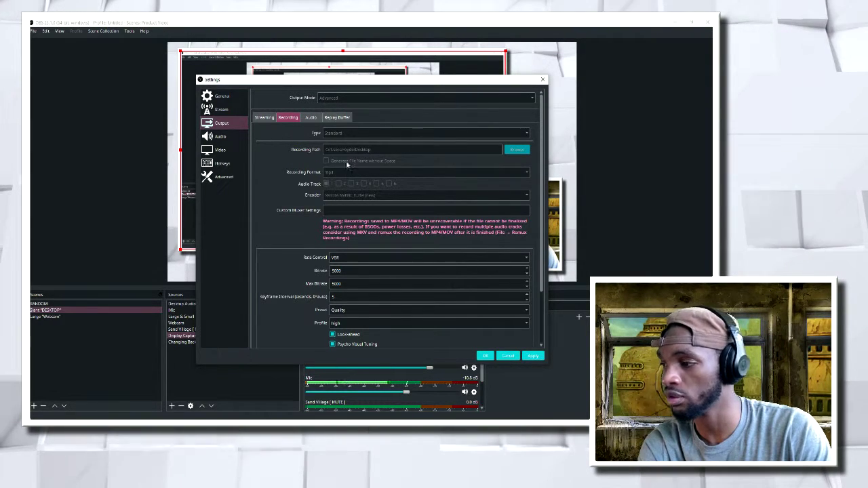
{"action": "scroll", "coordinate": [311, 163], "scroll_direction": "down", "scroll_amount": 1}
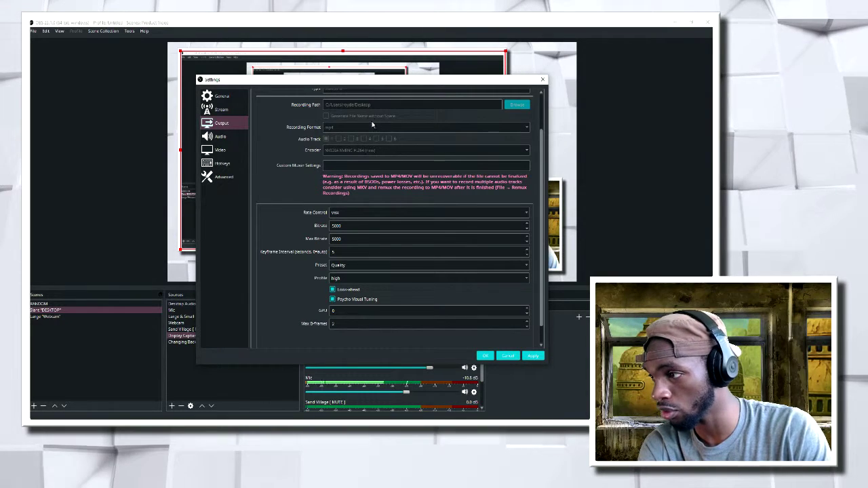
{"action": "scroll", "coordinate": [324, 182], "scroll_direction": "down", "scroll_amount": 1}
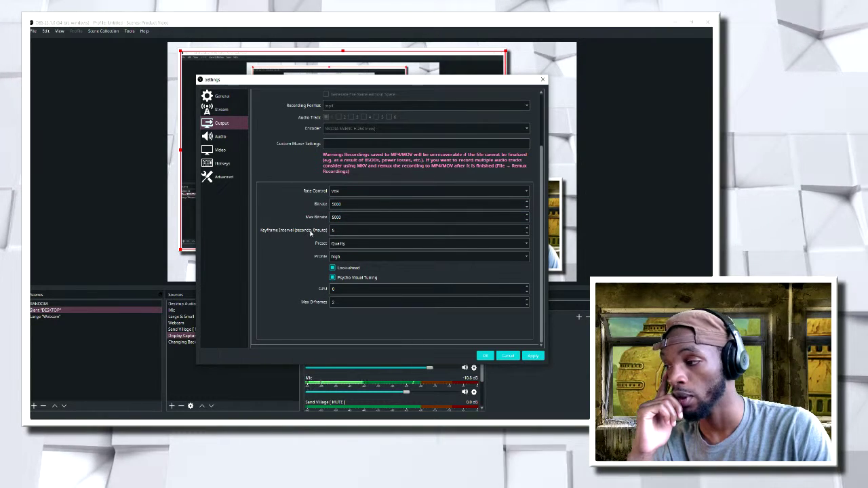
{"action": "double_click", "coordinate": [336, 231]}
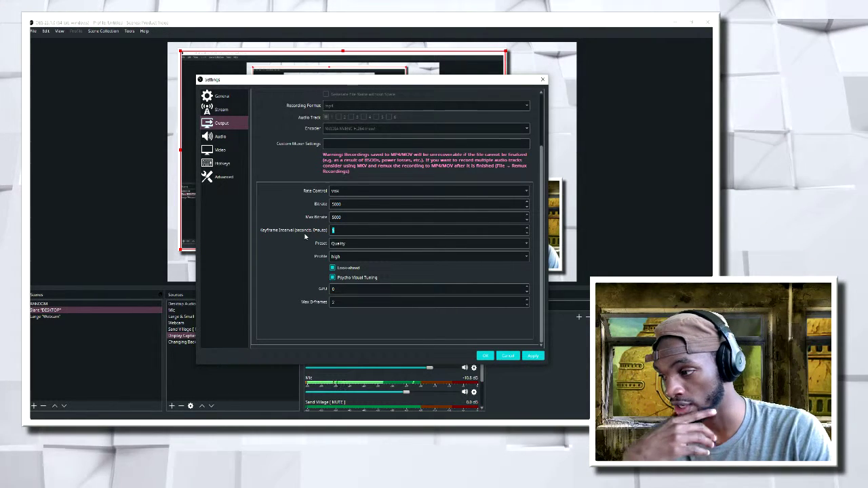
{"action": "left_click", "coordinate": [346, 257]}
{"action": "left_click", "coordinate": [345, 244]}
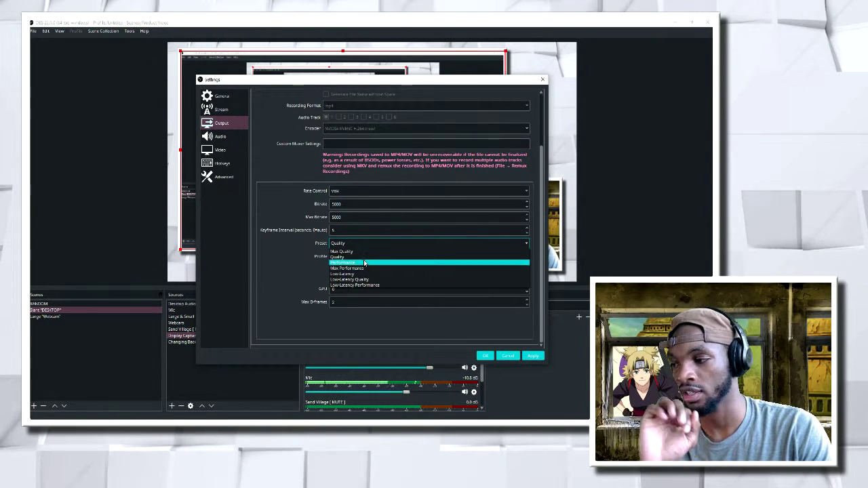
{"action": "left_click", "coordinate": [360, 257]}
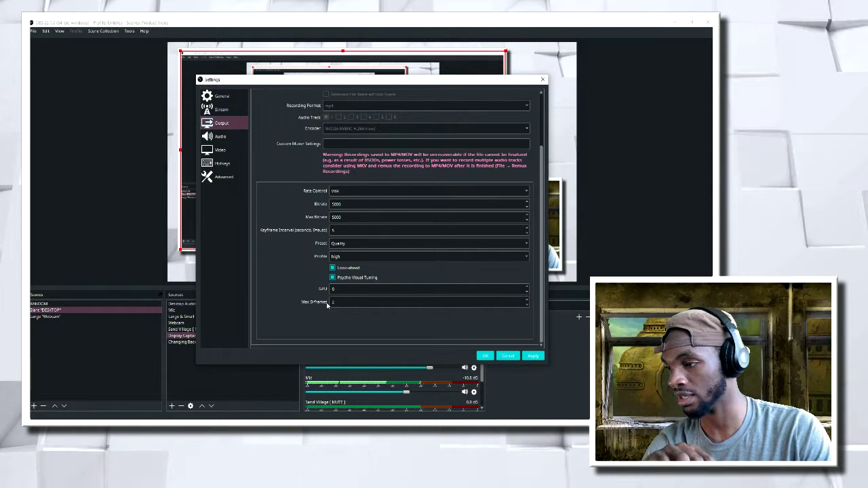
- Show the Video settings page, with a brief look at Audio, where resolution and FPS are locked
{"action": "left_click", "coordinate": [221, 150]}
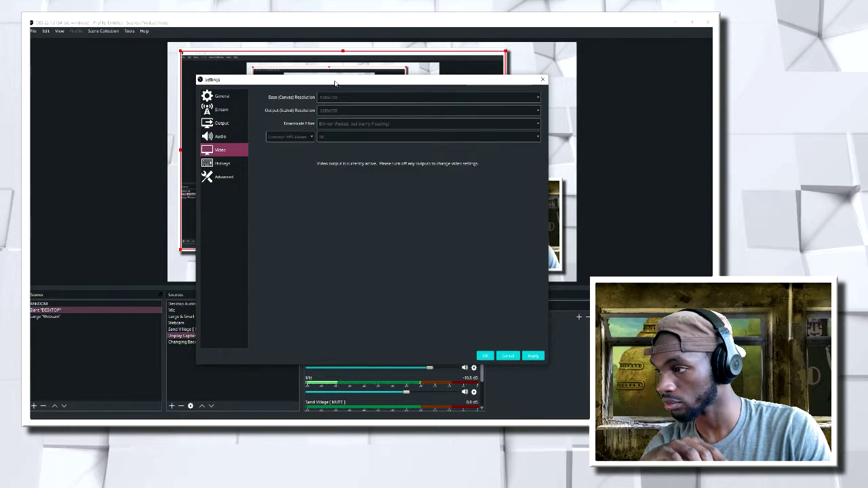
{"action": "left_click", "coordinate": [216, 137]}
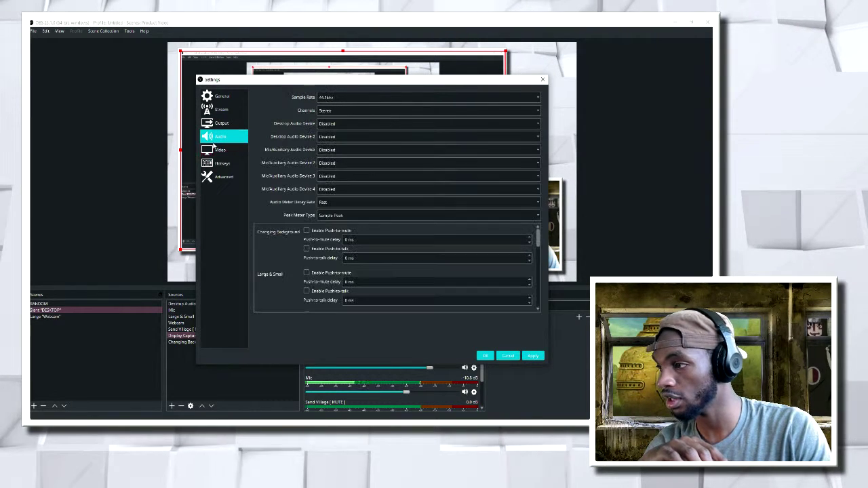
{"action": "left_click", "coordinate": [217, 153]}
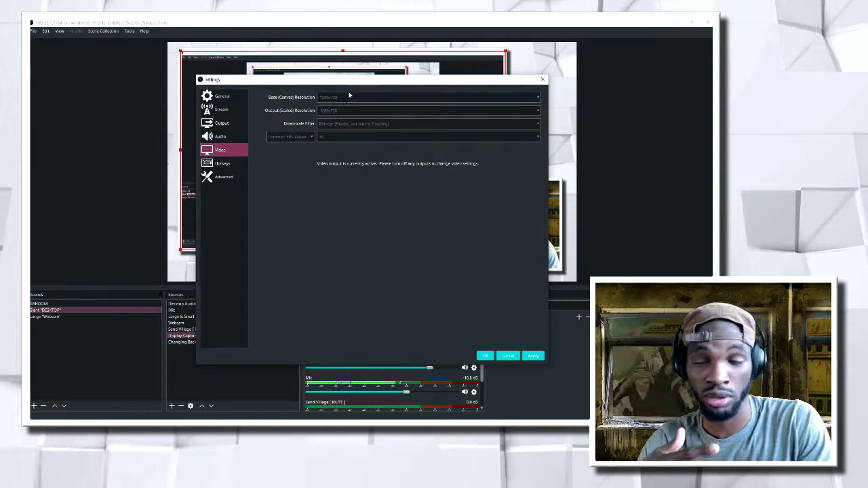
- On the Advanced settings page, set Process Priority to Idle
{"action": "left_click", "coordinate": [228, 178]}
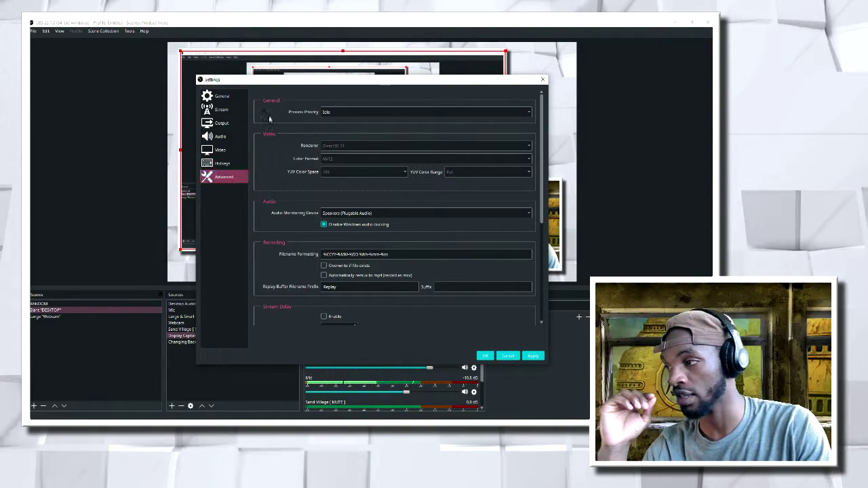
{"action": "left_click", "coordinate": [324, 113]}
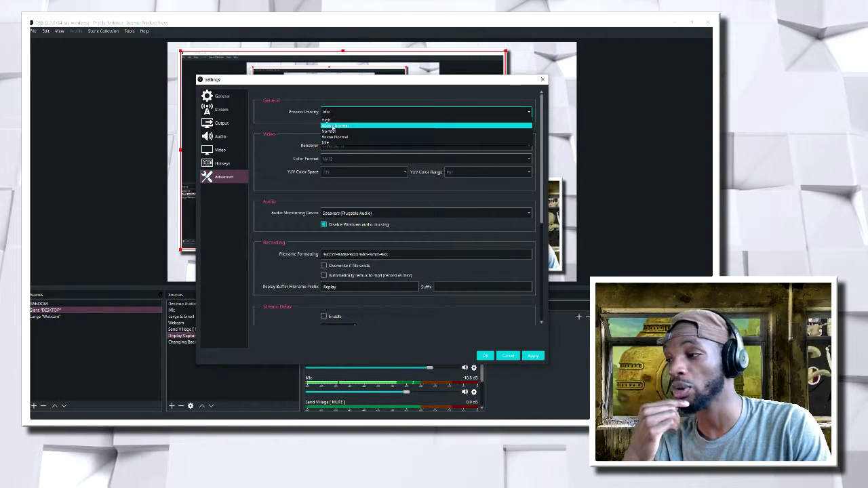
{"action": "left_click", "coordinate": [331, 143]}
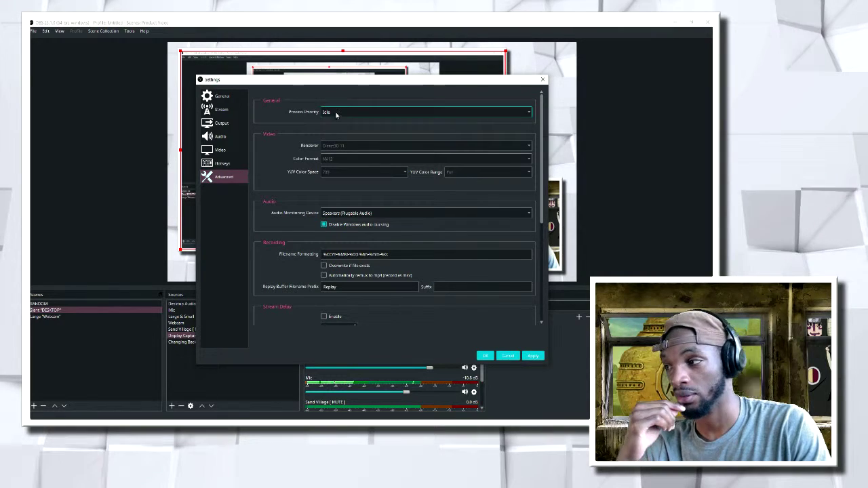
{"action": "left_click", "coordinate": [332, 112]}
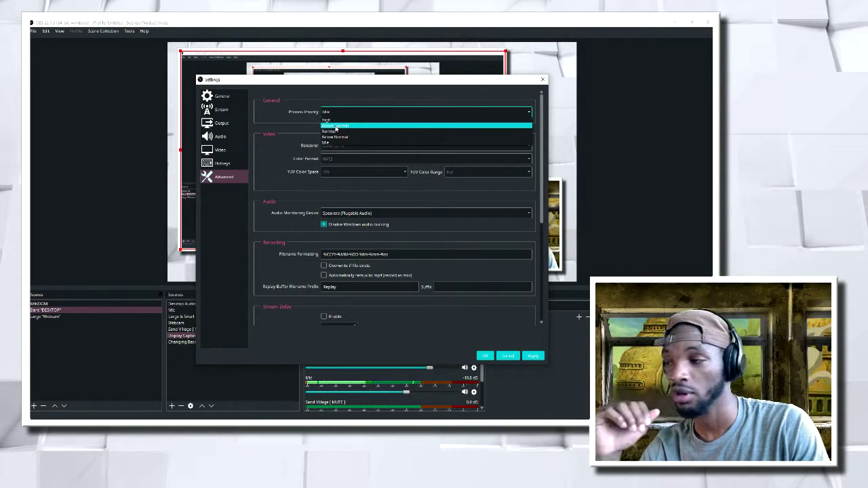
{"action": "left_click", "coordinate": [357, 103]}
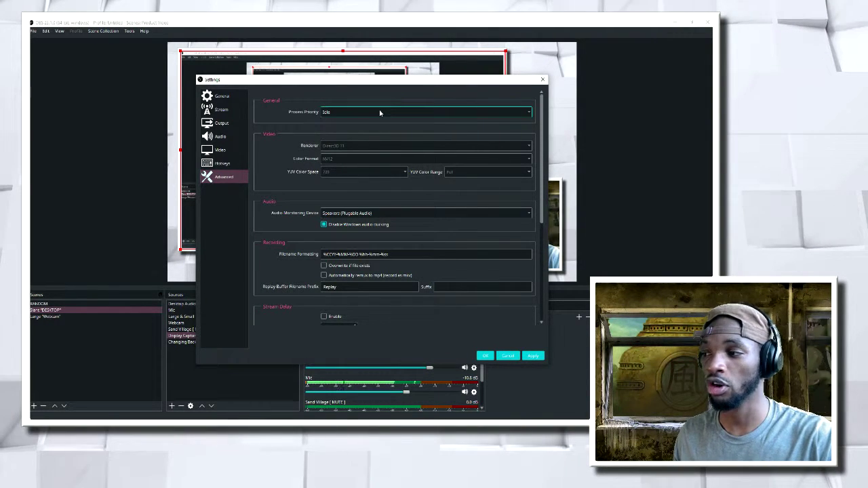
{"action": "left_click", "coordinate": [380, 112]}
{"action": "left_click", "coordinate": [291, 143]}
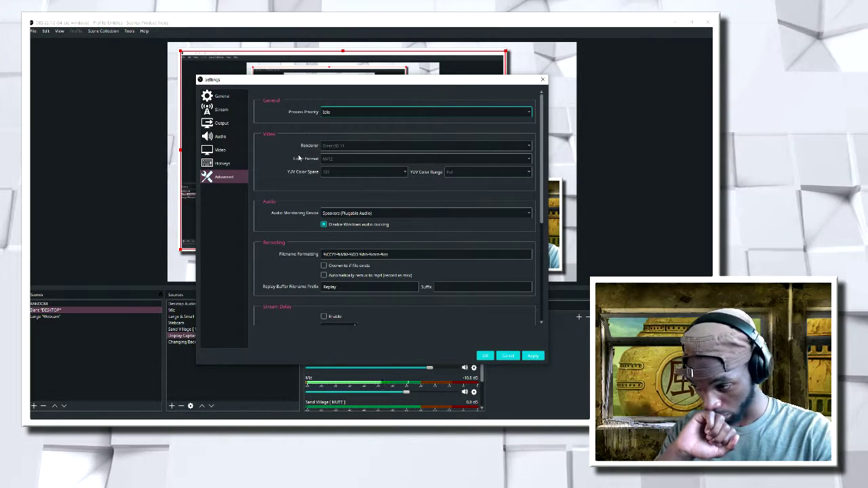
- Scroll through the Advanced options, then return to the Video settings page
{"action": "scroll", "coordinate": [331, 187], "scroll_direction": "down", "scroll_amount": 5}
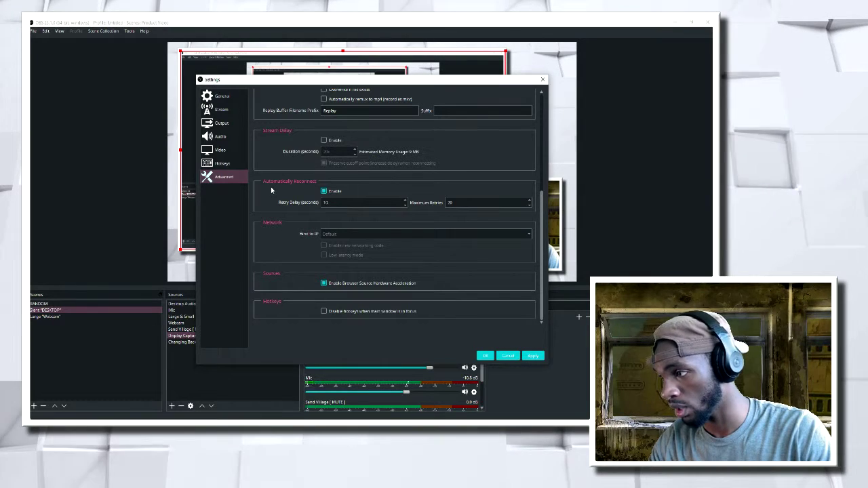
{"action": "scroll", "coordinate": [272, 189], "scroll_direction": "up", "scroll_amount": 3}
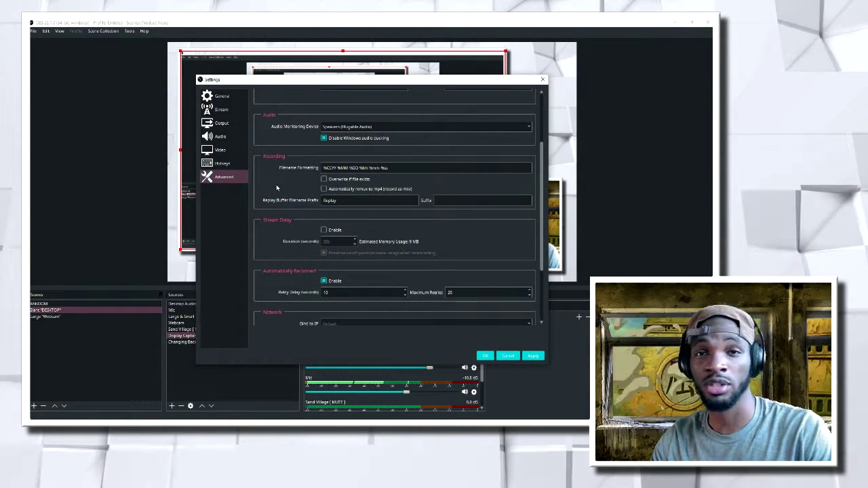
{"action": "scroll", "coordinate": [239, 218], "scroll_direction": "down", "scroll_amount": 3}
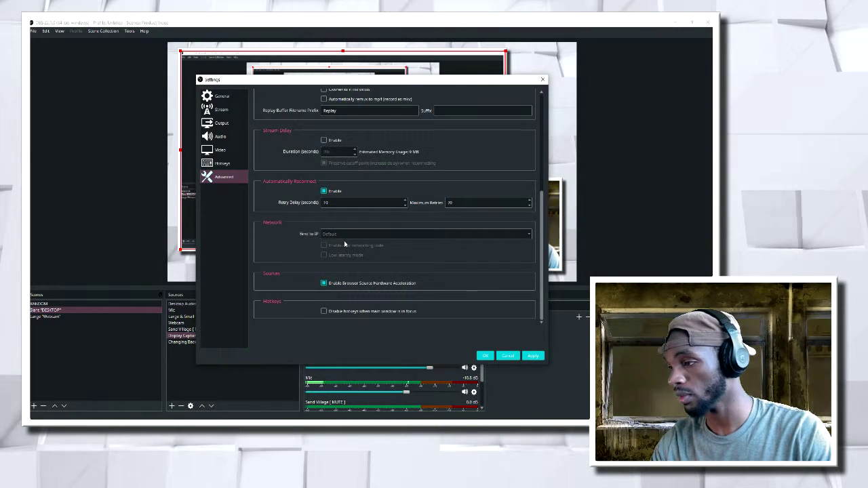
{"action": "scroll", "coordinate": [352, 214], "scroll_direction": "up", "scroll_amount": 5}
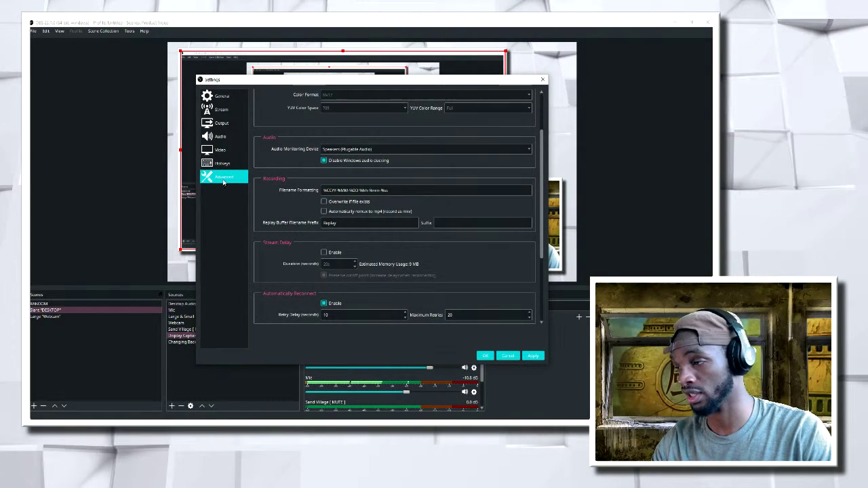
{"action": "scroll", "coordinate": [353, 214], "scroll_direction": "up", "scroll_amount": 5}
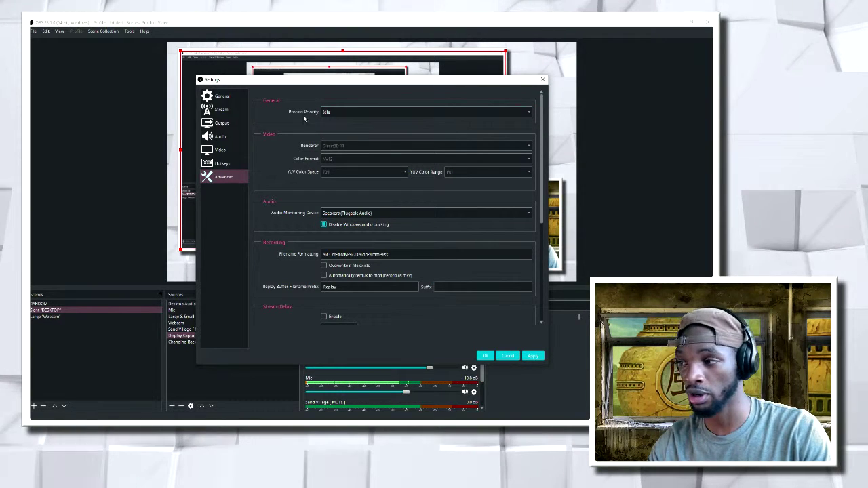
{"action": "left_click", "coordinate": [222, 150]}
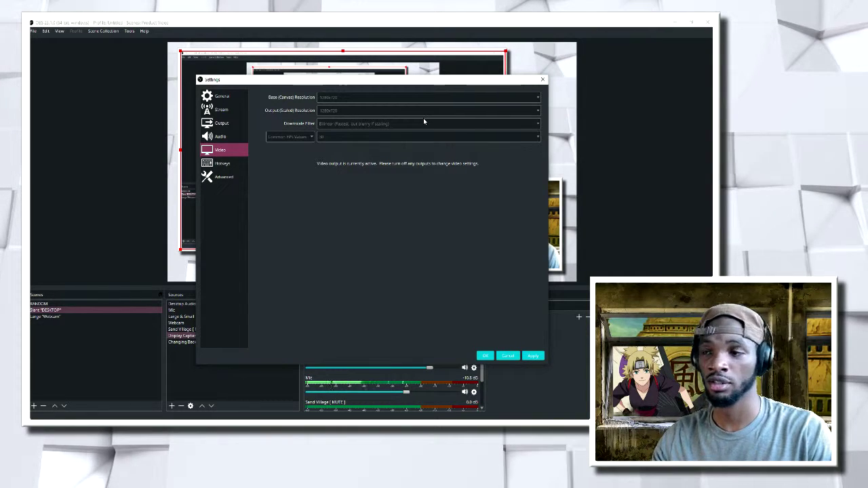
- Confirm the audio sample rate stays at 44.1kHz, then return to the Output recording settings
{"action": "left_click", "coordinate": [221, 136]}
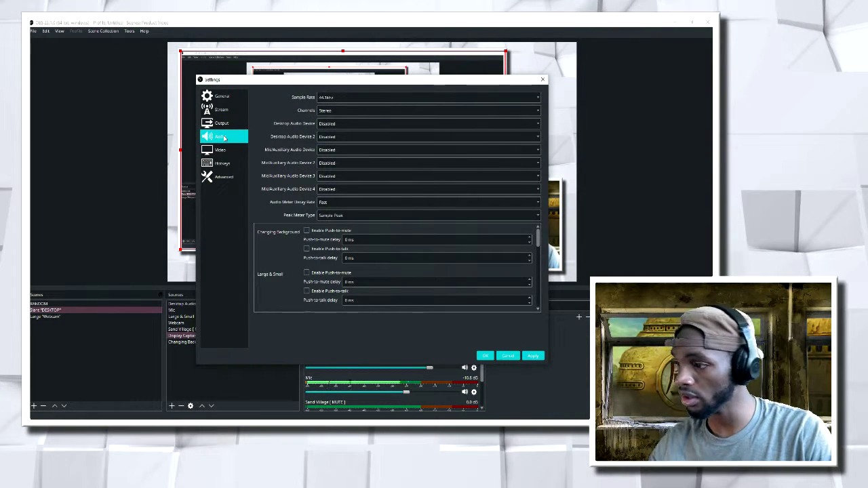
{"action": "left_click", "coordinate": [326, 99]}
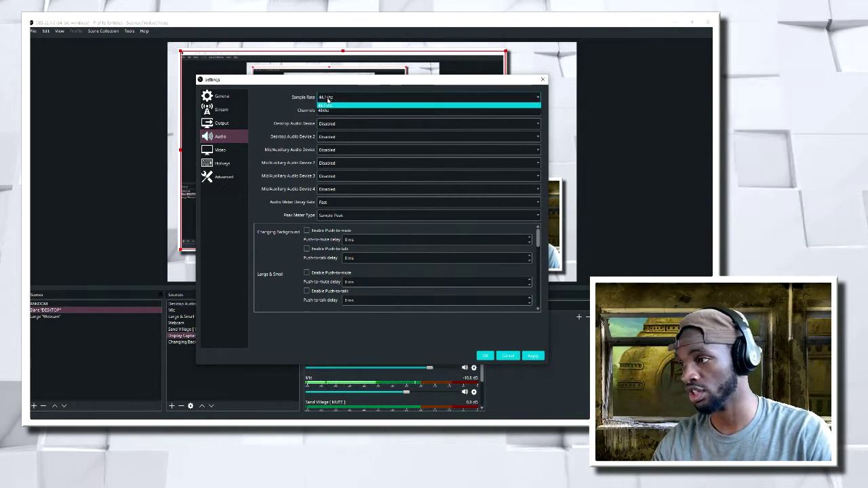
{"action": "left_click", "coordinate": [326, 106]}
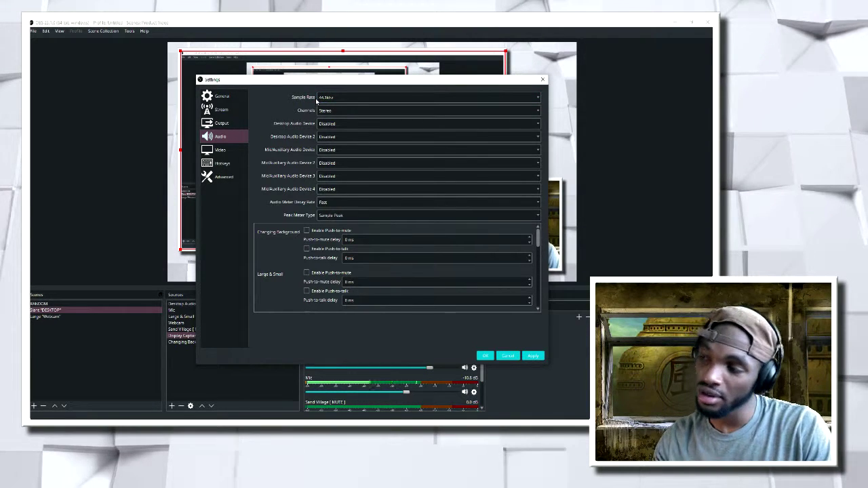
{"action": "left_click", "coordinate": [221, 122]}
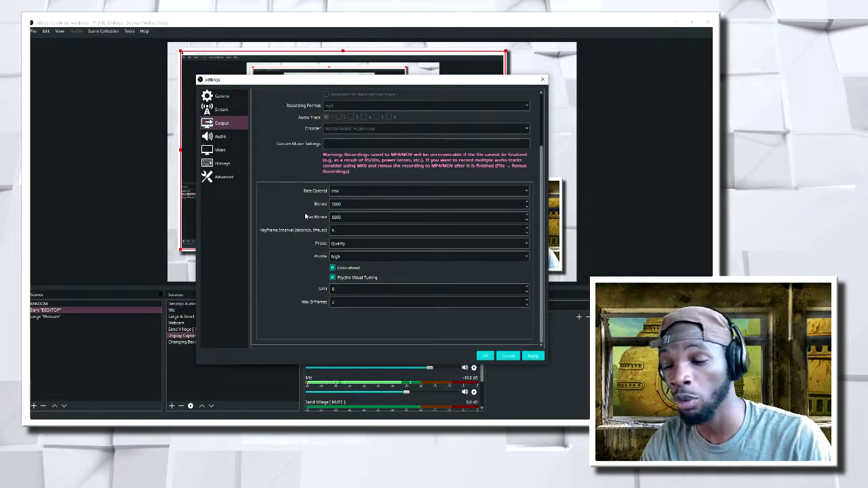
- Show the top of the General settings page, with the language and theme options
{"action": "mouse_move", "coordinate": [444, 22]}
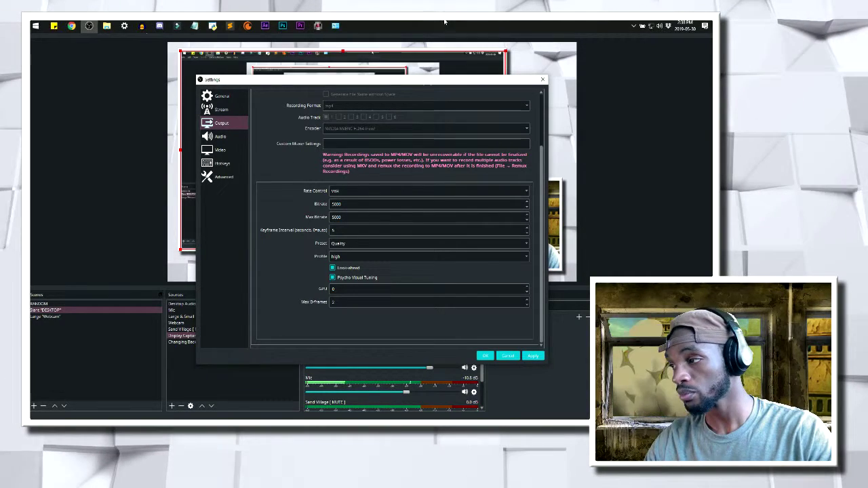
{"action": "left_click", "coordinate": [216, 98]}
{"action": "scroll", "coordinate": [319, 169], "scroll_direction": "up", "scroll_amount": 3}
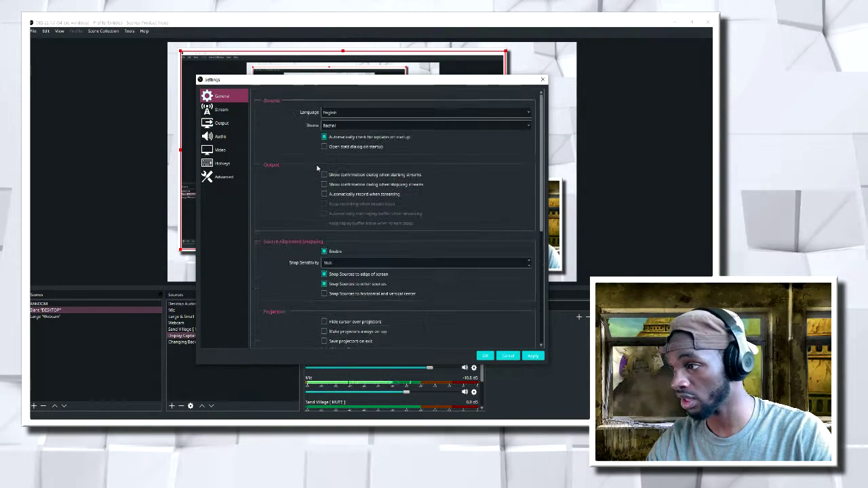